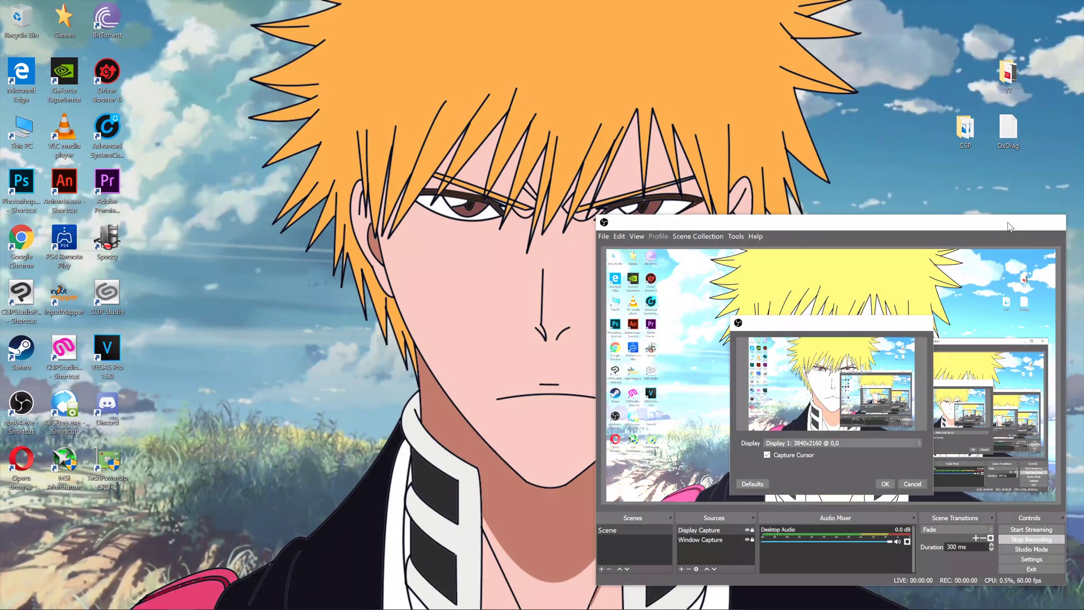
Launch NVIDIA Control Panel from the desktop context menu, showing Manage 3D Settings.
right_click(462, 238)
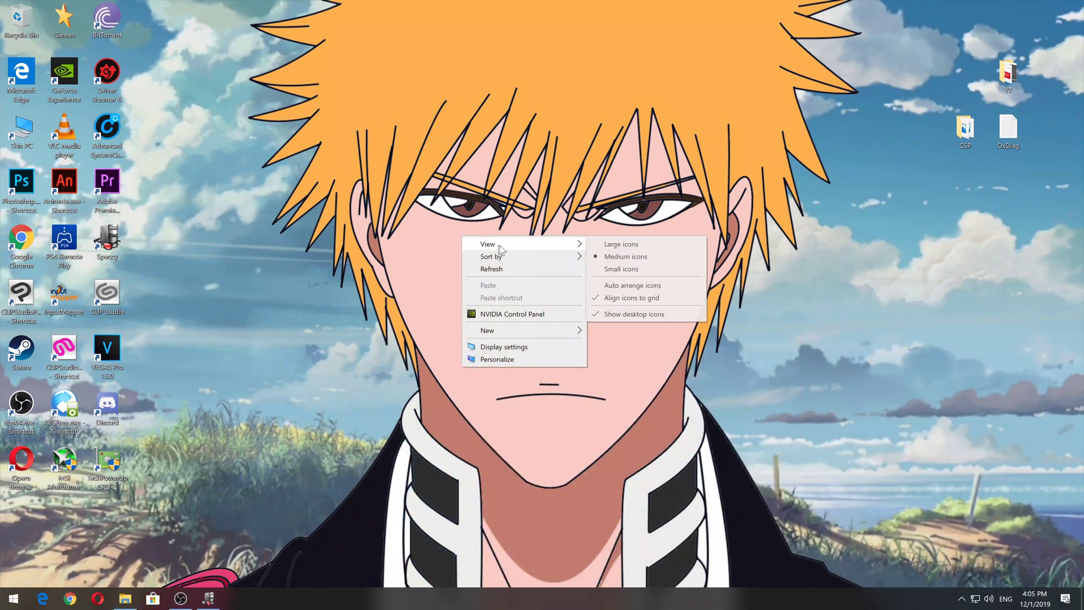
left_click(519, 314)
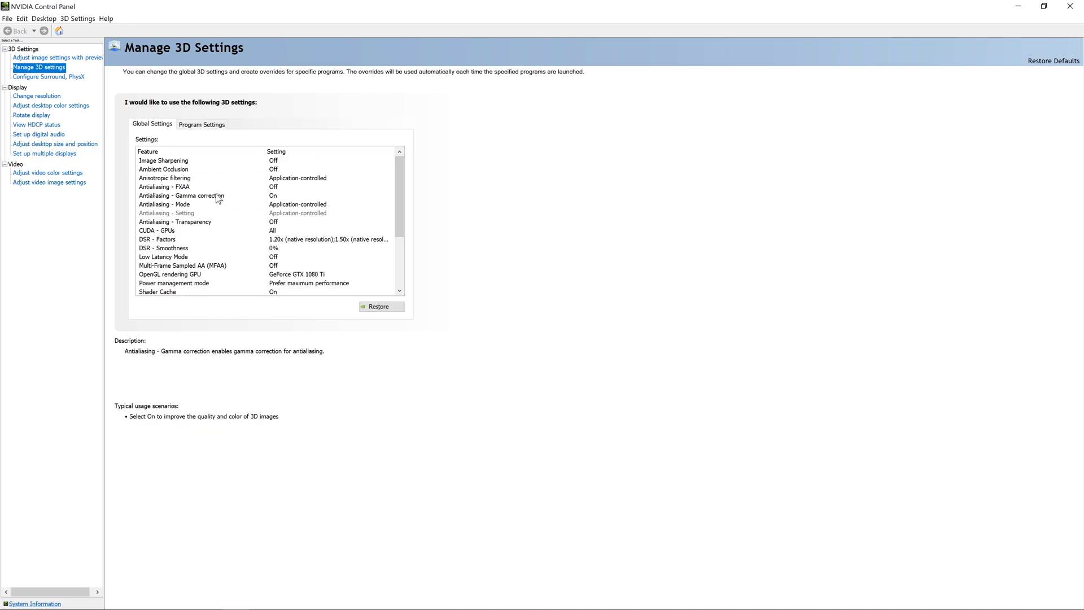
Review the global DSR - Factors choices and confirm them with OK.
left_click(166, 241)
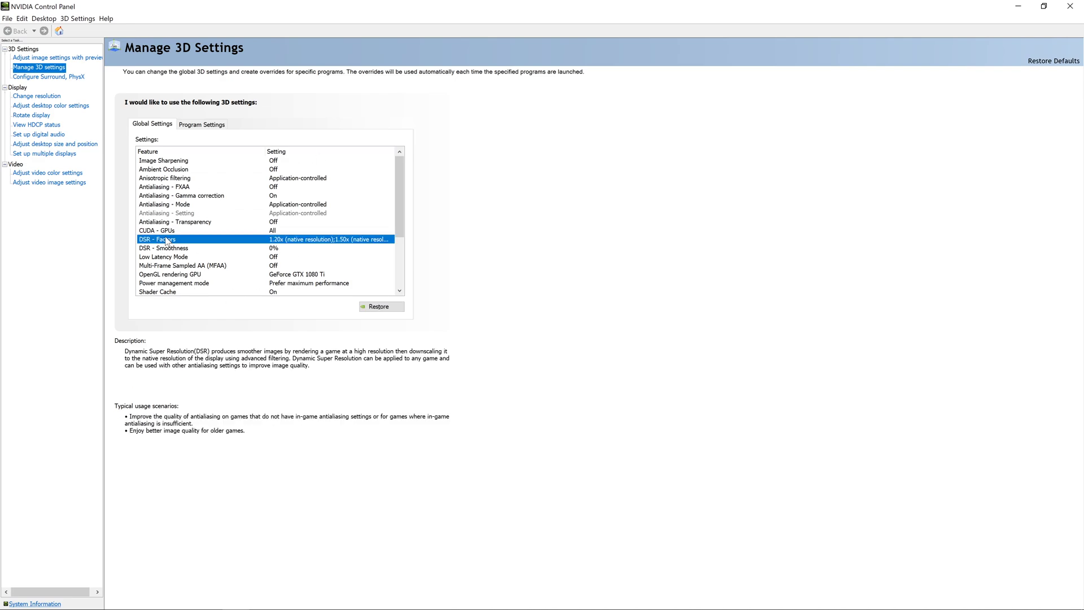
left_click(323, 242)
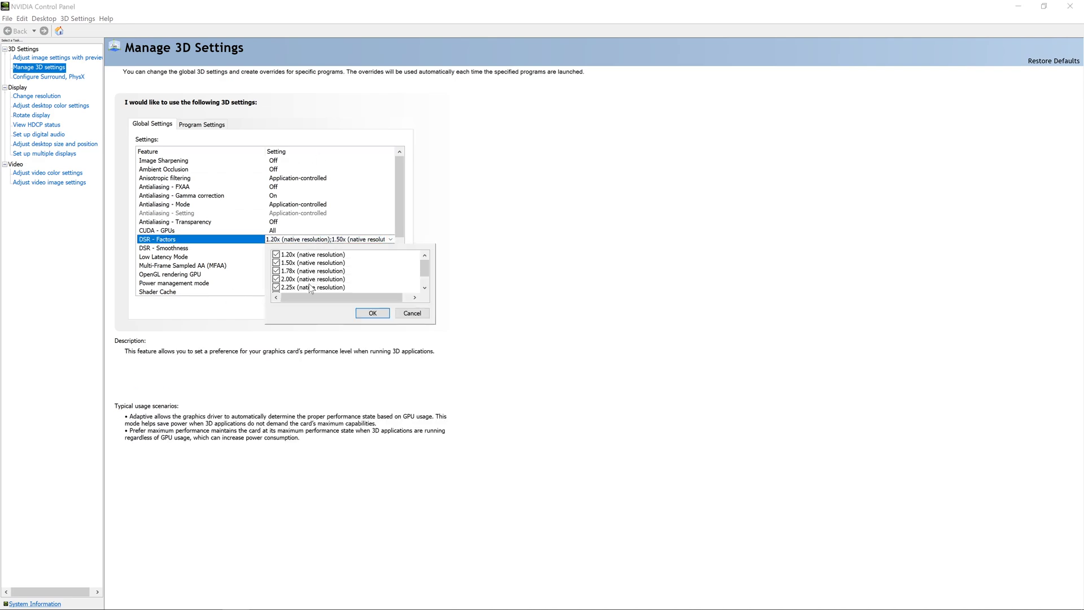
scroll(309, 283, "up", 1)
left_click(368, 313)
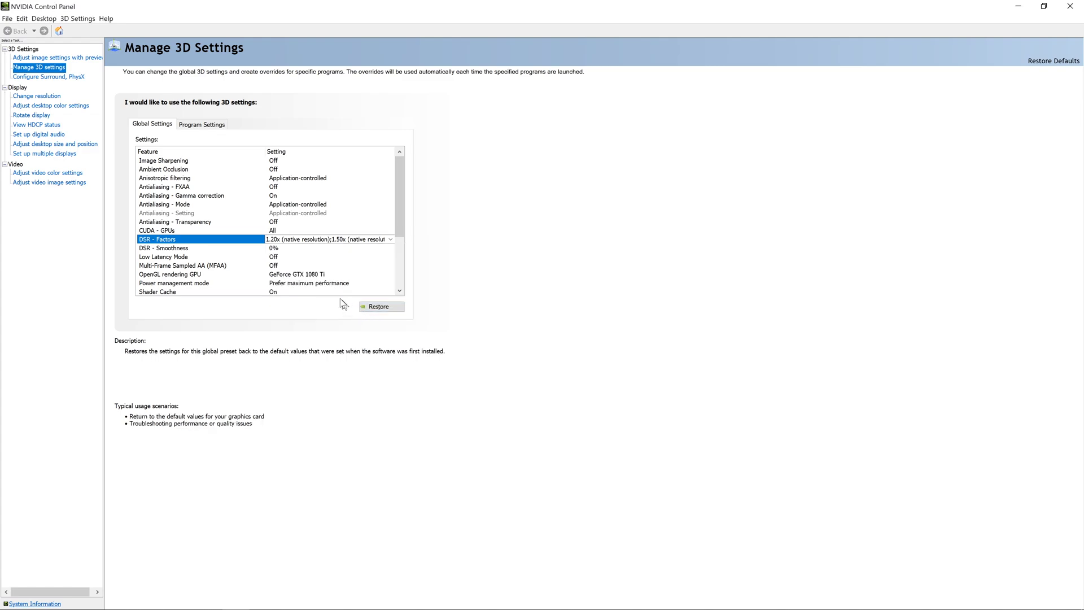
Confirm the global DSR - Smoothness setting at 0%.
left_click(223, 248)
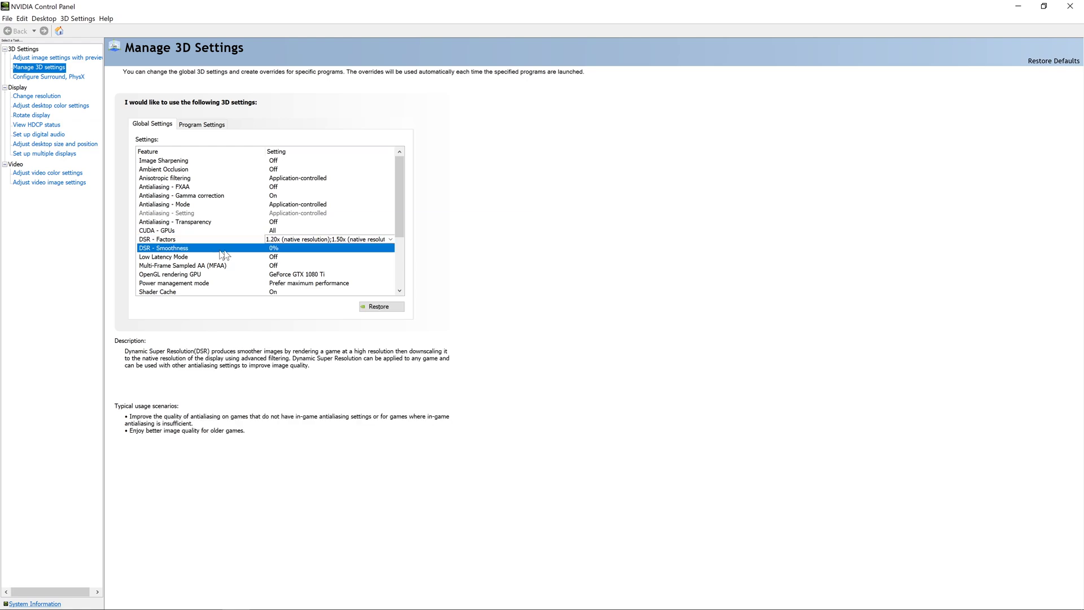
left_click(300, 247)
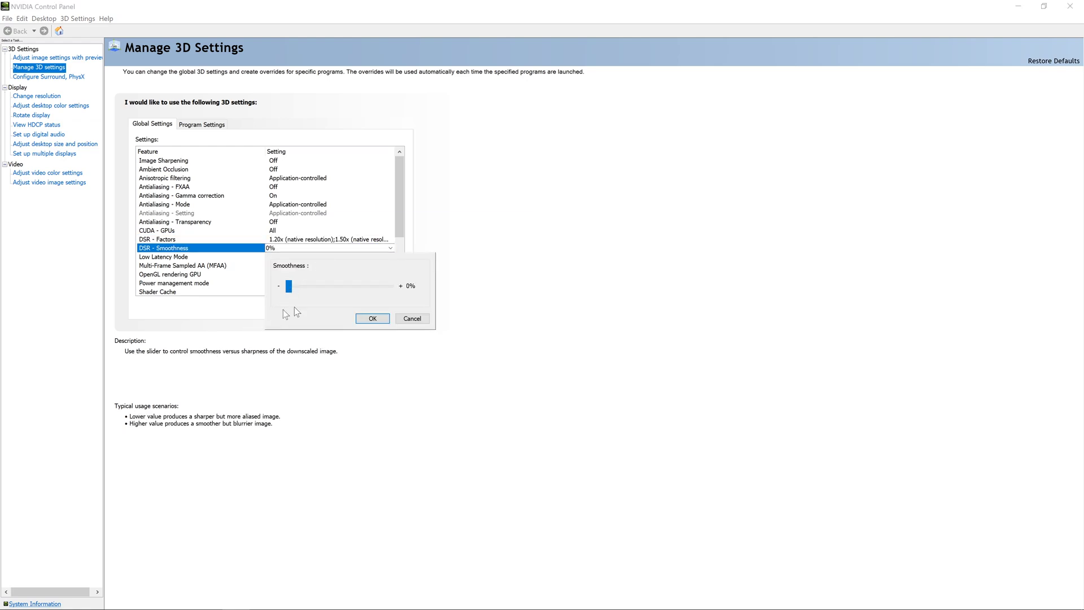
left_click(374, 318)
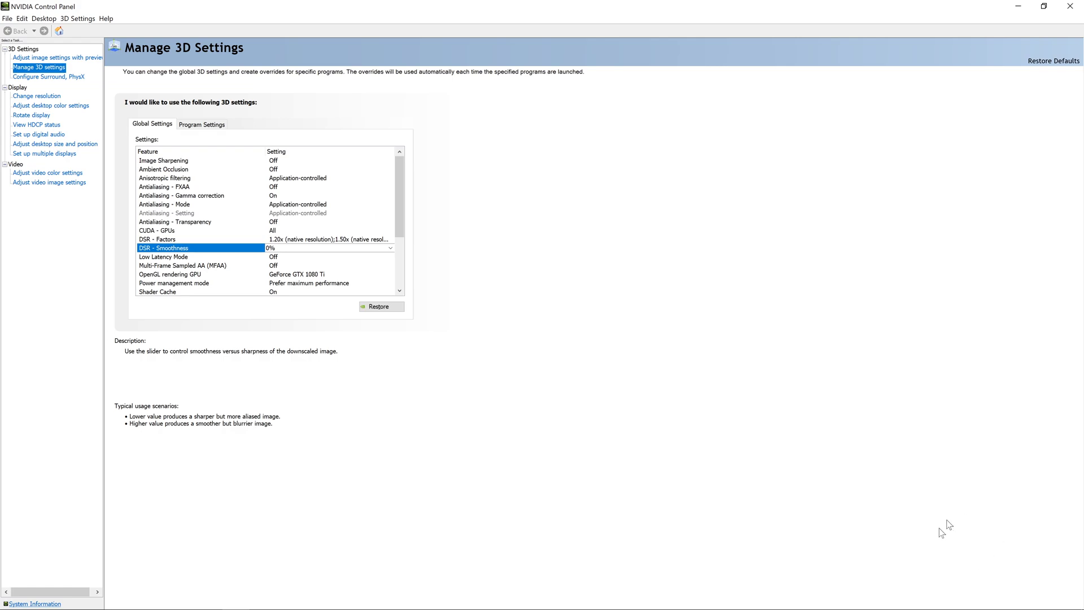
mouse_move(254, 222)
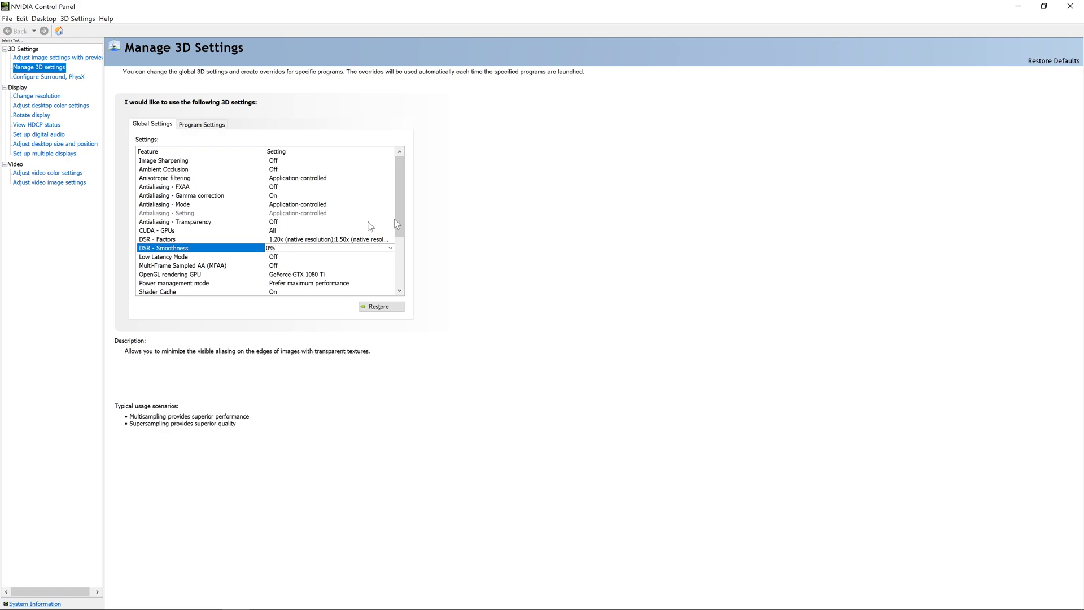
Close NVIDIA Control Panel and open Windows Display settings from the desktop menu.
left_click(1068, 6)
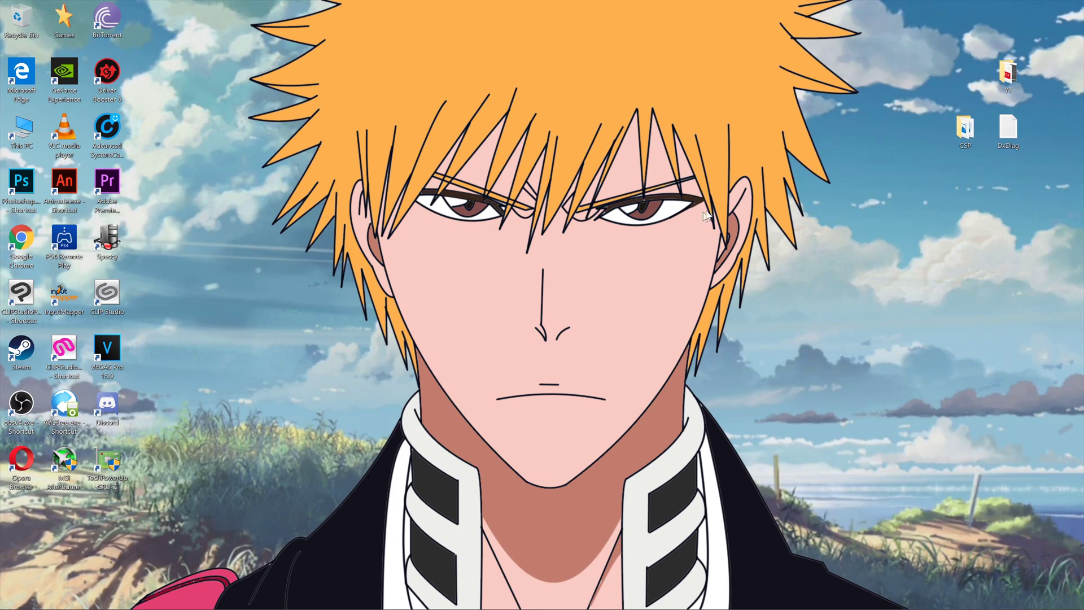
right_click(543, 238)
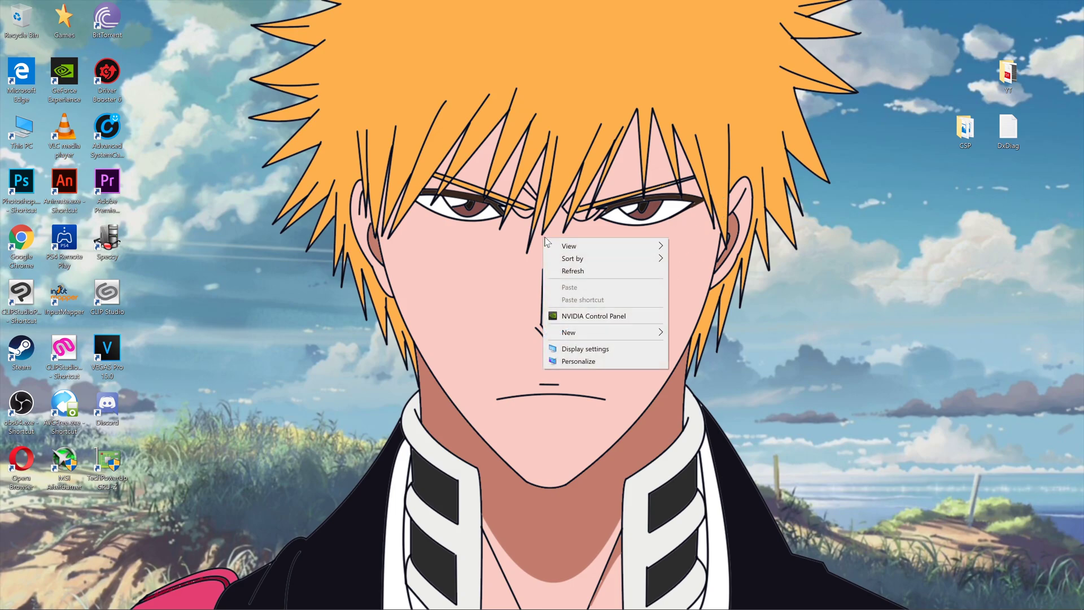
left_click(587, 349)
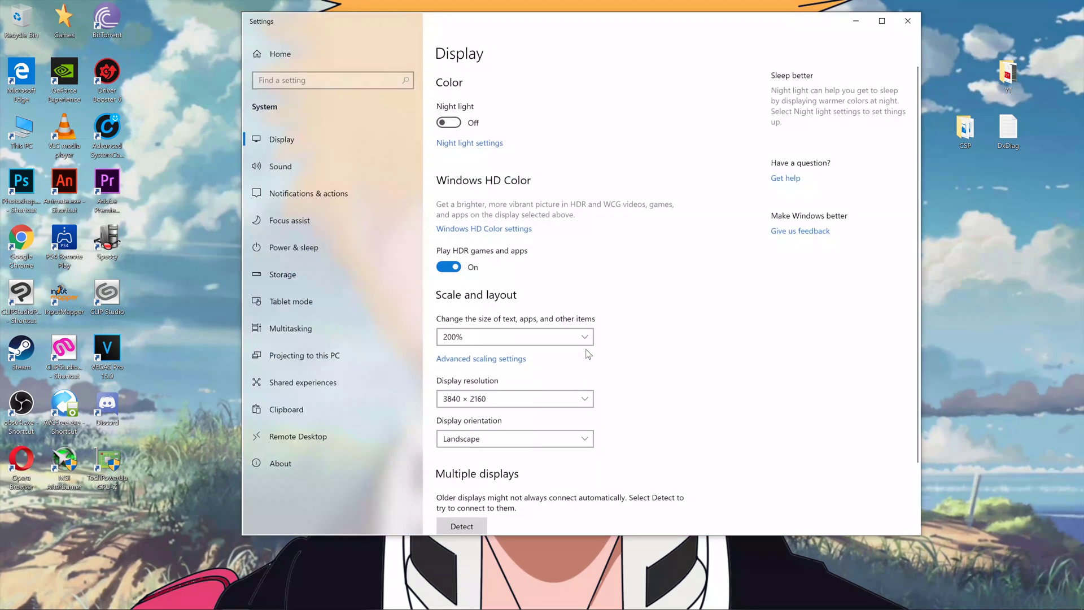
Keep the display resolution at 3840 × 2160 and close Windows Settings.
left_click(534, 398)
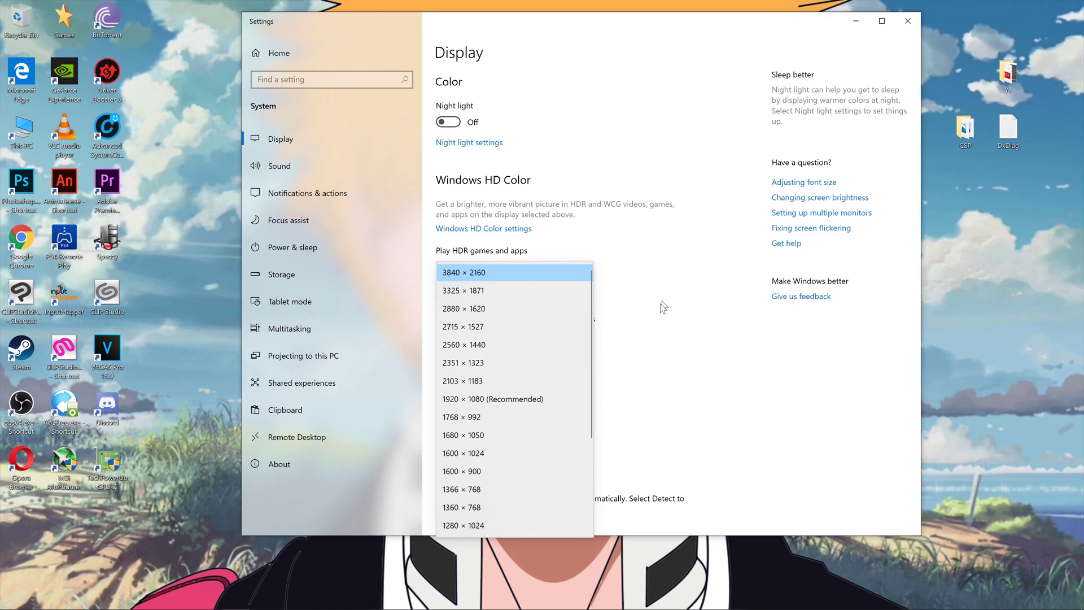
left_click(649, 323)
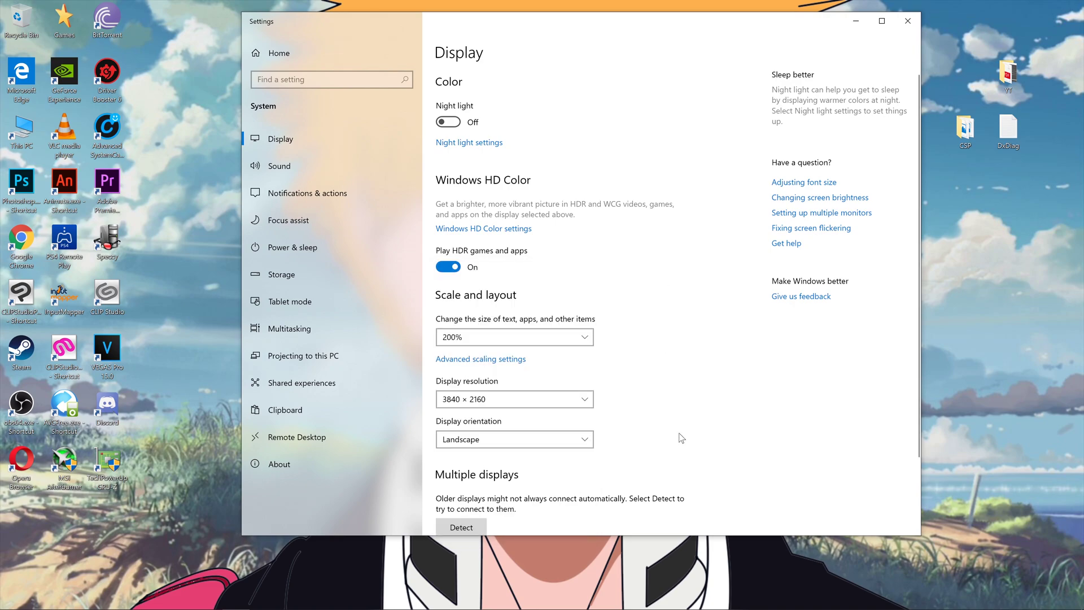
left_click(908, 21)
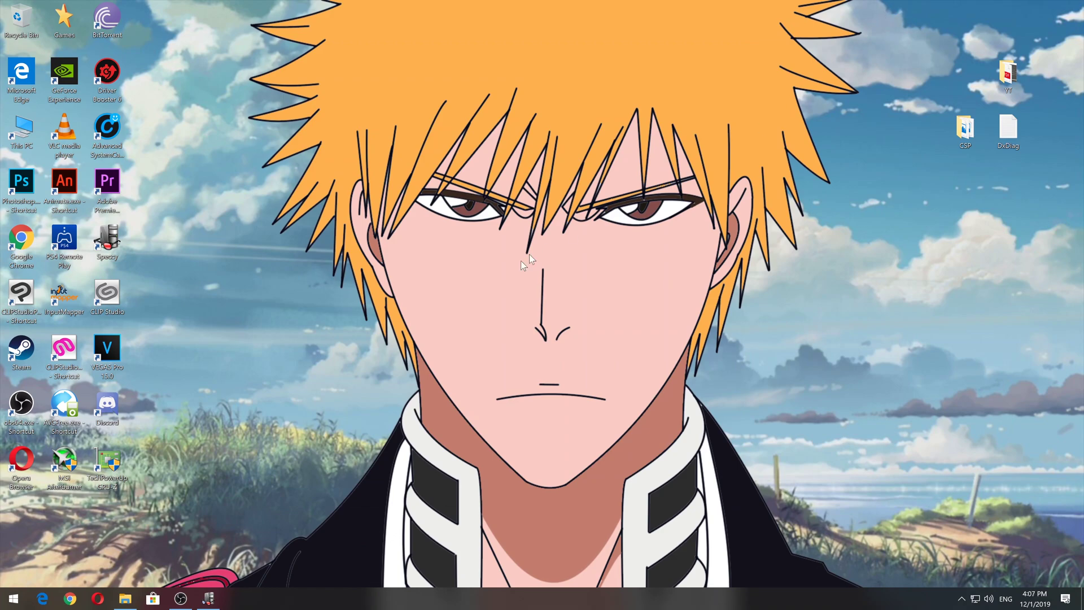